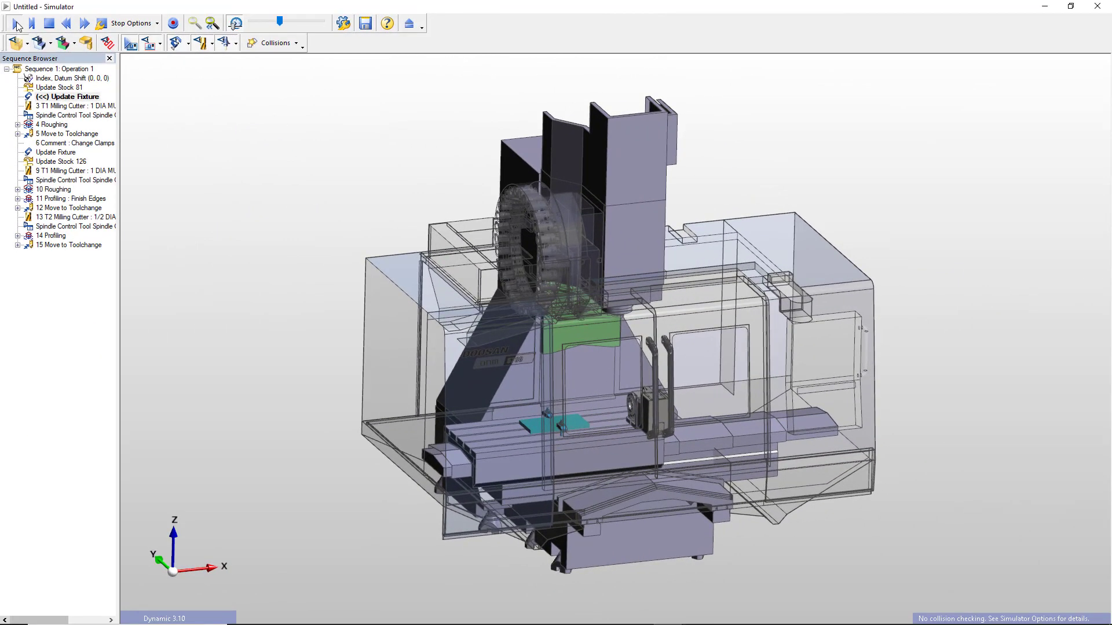
Run the machine simulation of the jig plate milling sequence.
{"action": "left_click", "coordinate": [16, 23]}
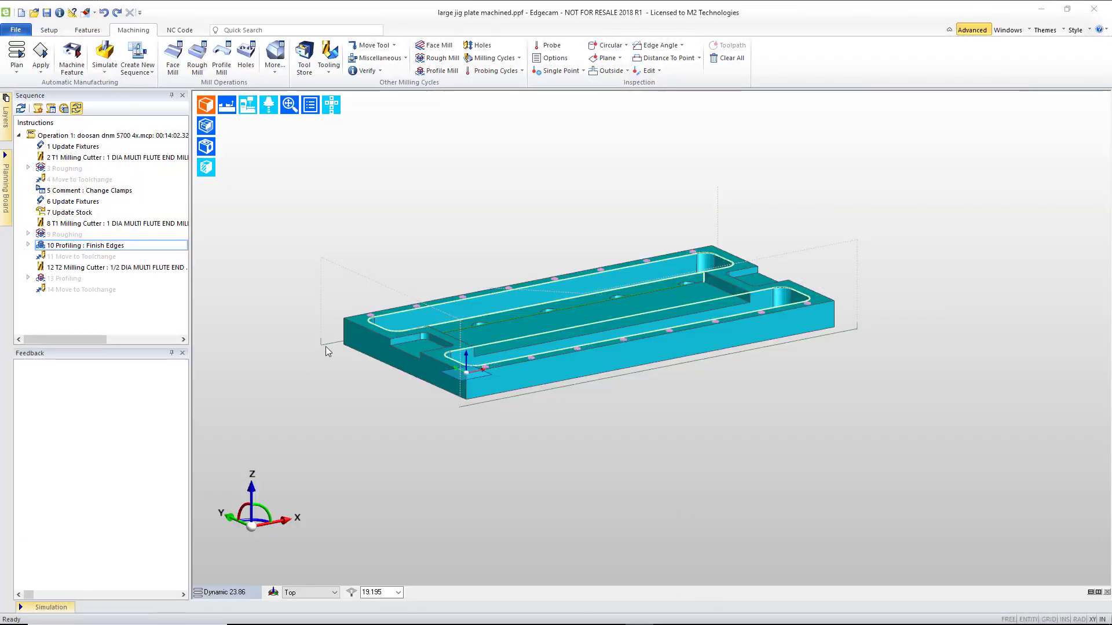
Set the Finish Edges profiling operation's multiple passes to a 0.375 start offset and a 0.125 offset increment.
{"action": "left_click", "coordinate": [328, 345]}
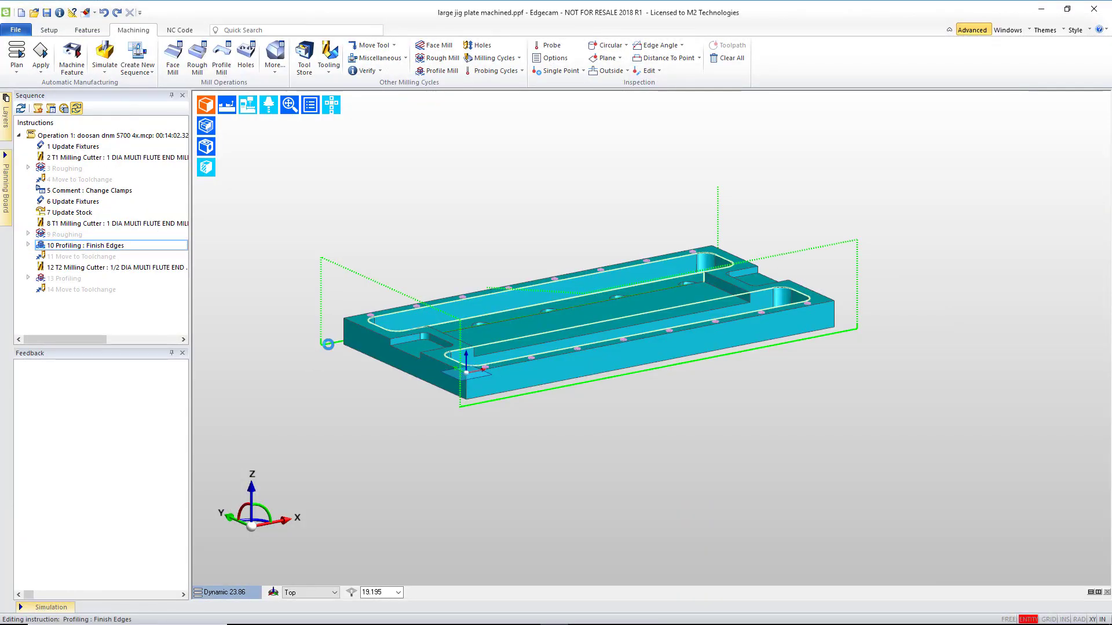
{"action": "right_click", "coordinate": [328, 344]}
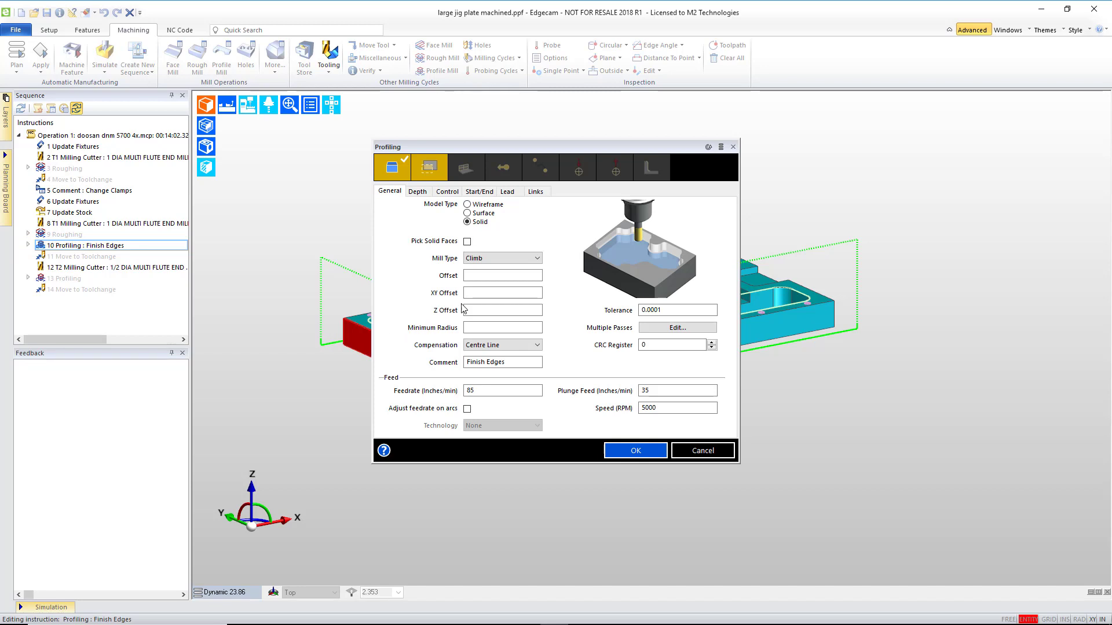
{"action": "left_click", "coordinate": [482, 293]}
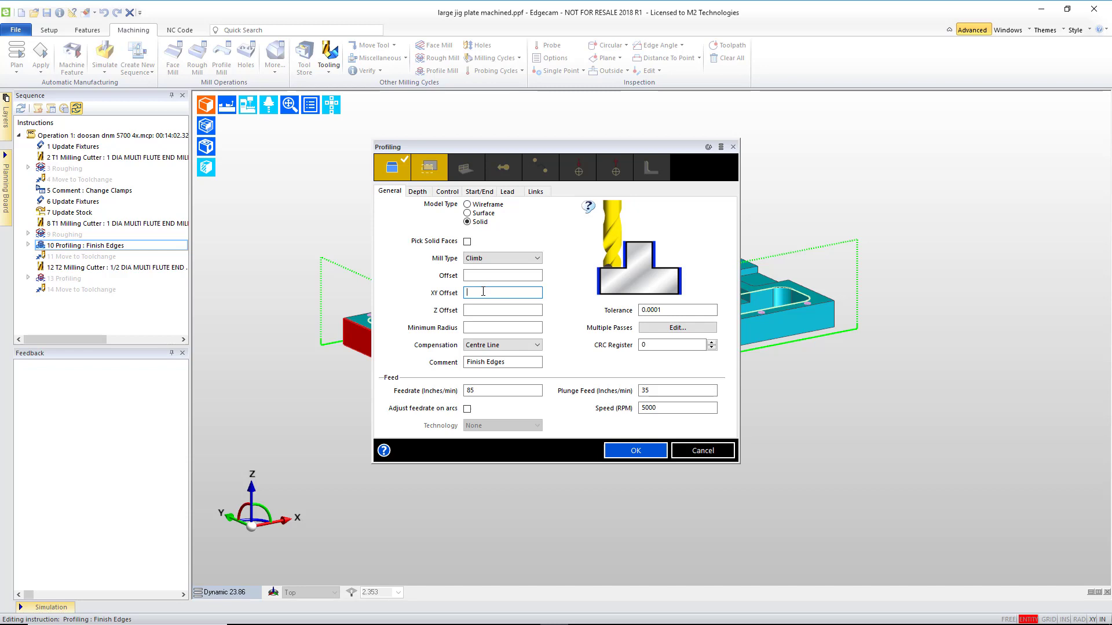
{"action": "left_click", "coordinate": [658, 328]}
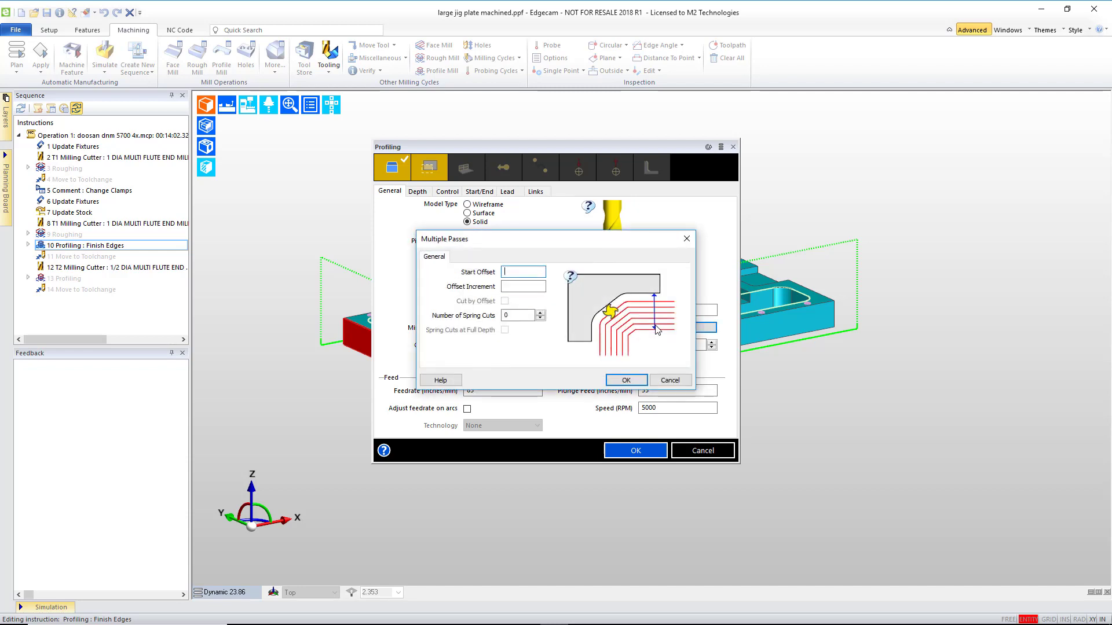
{"action": "left_click_drag", "start_coordinate": [509, 243], "coordinate": [335, 240]}
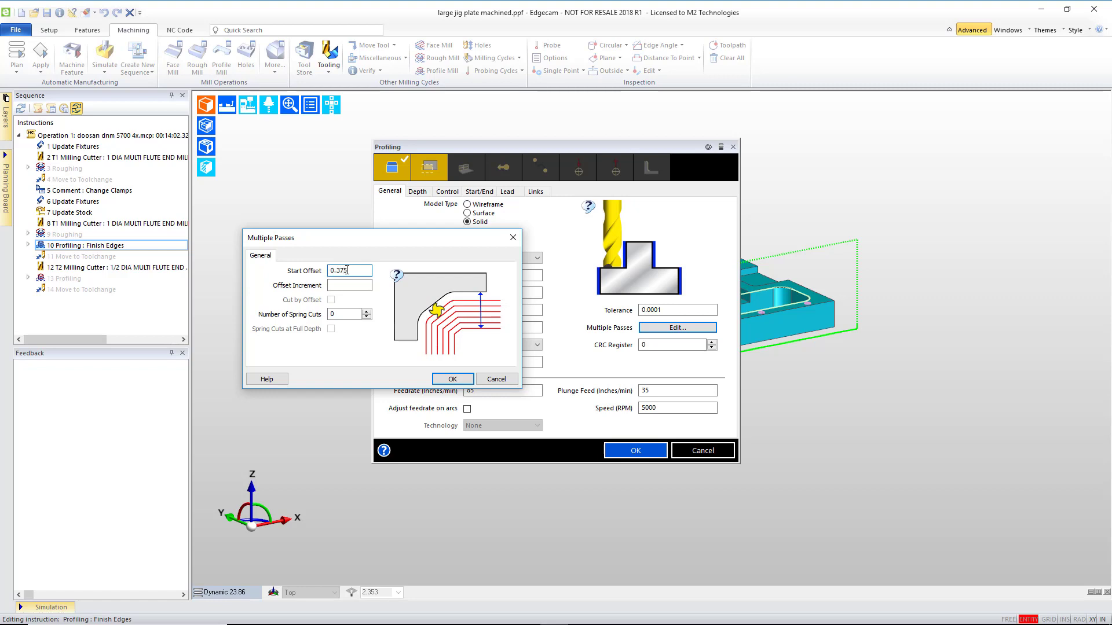
{"action": "type", "text": "0.375"}
{"action": "key", "text": "Tab"}
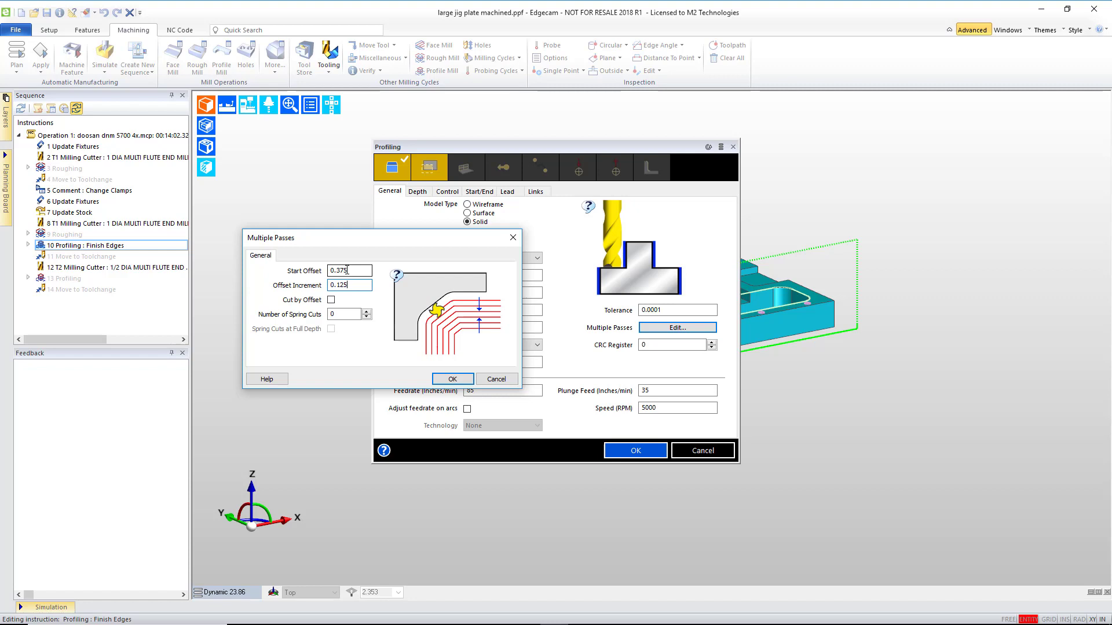
{"action": "left_click", "coordinate": [471, 382]}
{"action": "left_click", "coordinate": [623, 453]}
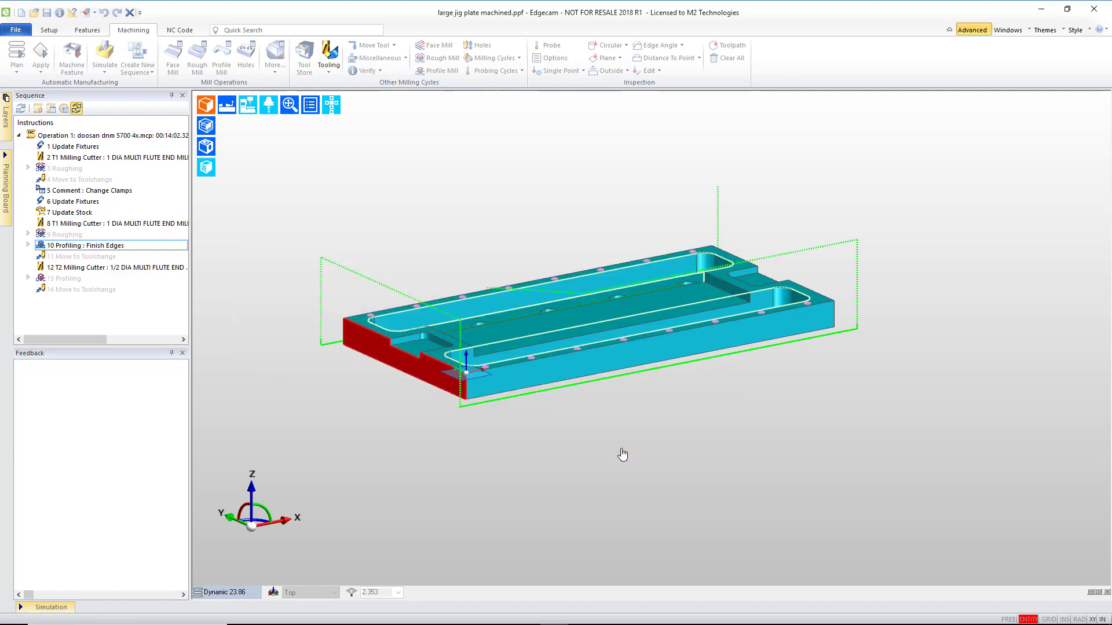
Inspect the Finish Edges passes at the plate's near corner and simulate the operation.
{"action": "scroll", "coordinate": [460, 414], "scroll_direction": "up", "scroll_amount": 10}
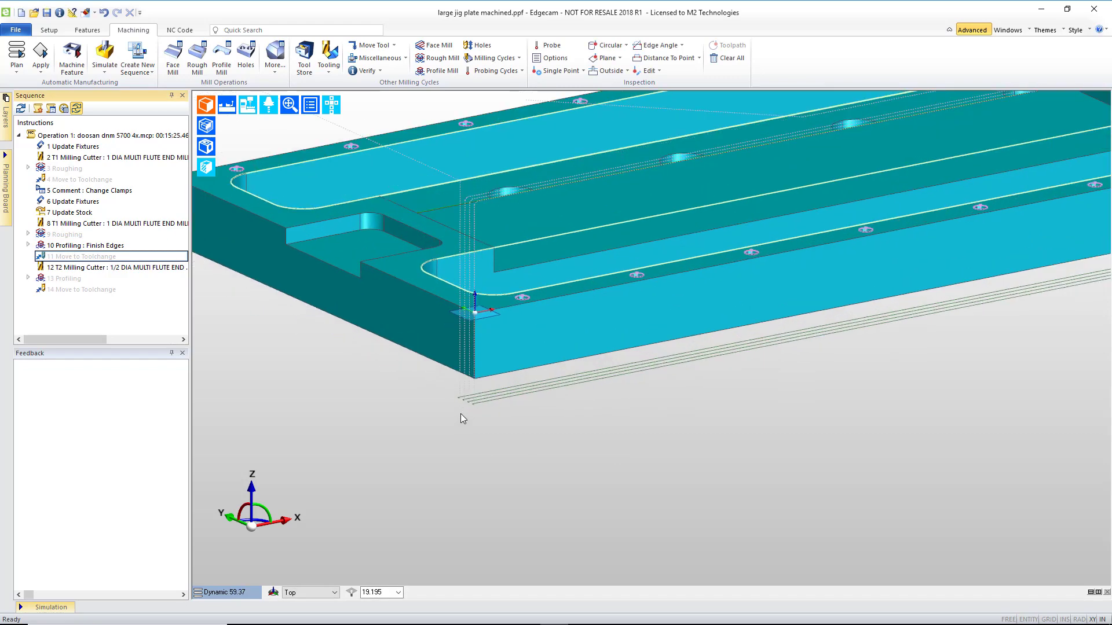
{"action": "mouse_move", "coordinate": [513, 388]}
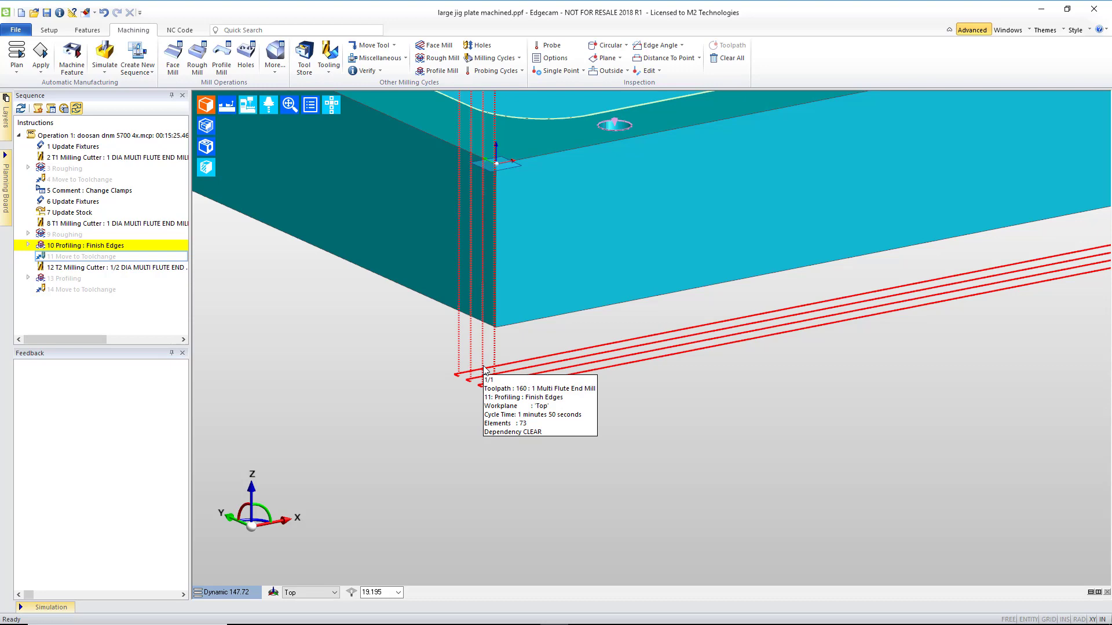
{"action": "scroll", "coordinate": [485, 370], "scroll_direction": "down", "scroll_amount": 5}
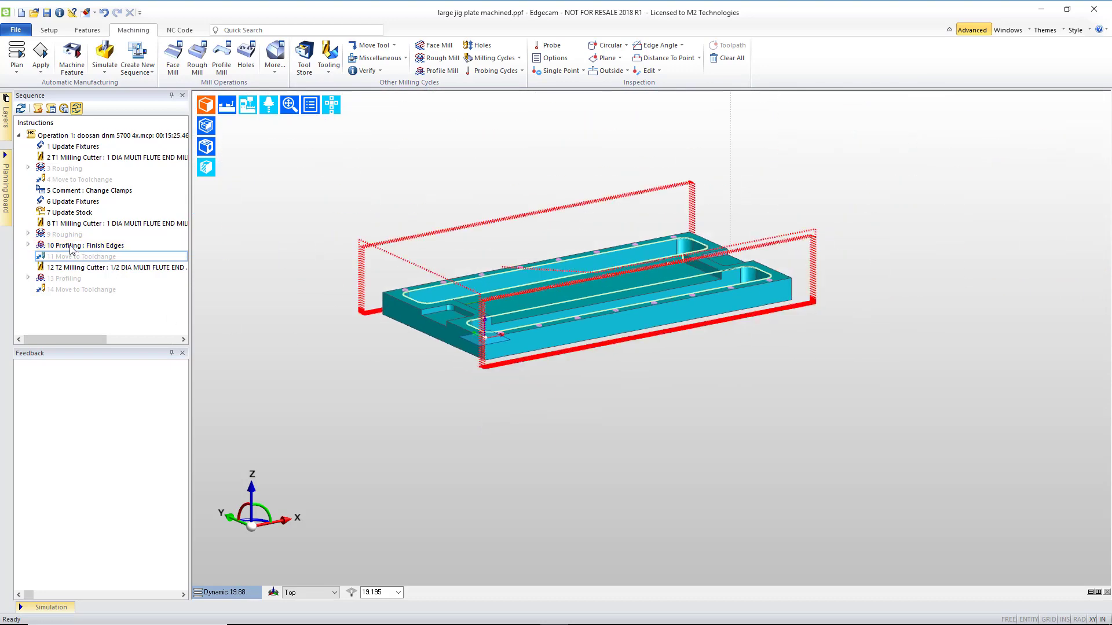
{"action": "right_click", "coordinate": [72, 247]}
{"action": "left_click", "coordinate": [102, 266]}
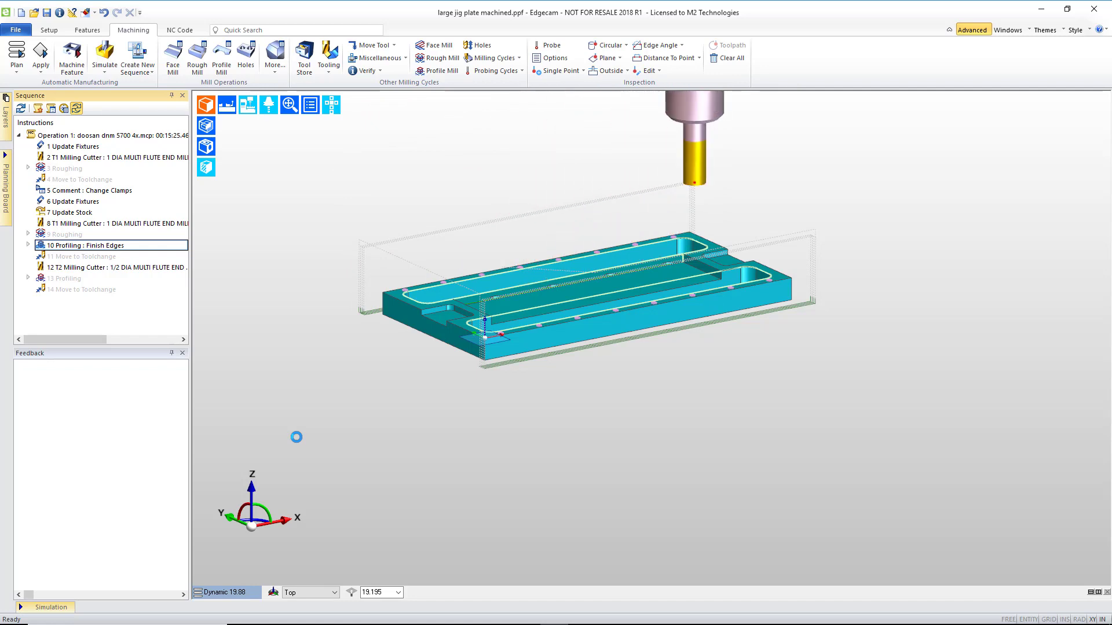
Enable Cut by Offset in the Finish Edges multiple passes and simulate the operation.
{"action": "left_click", "coordinate": [89, 246]}
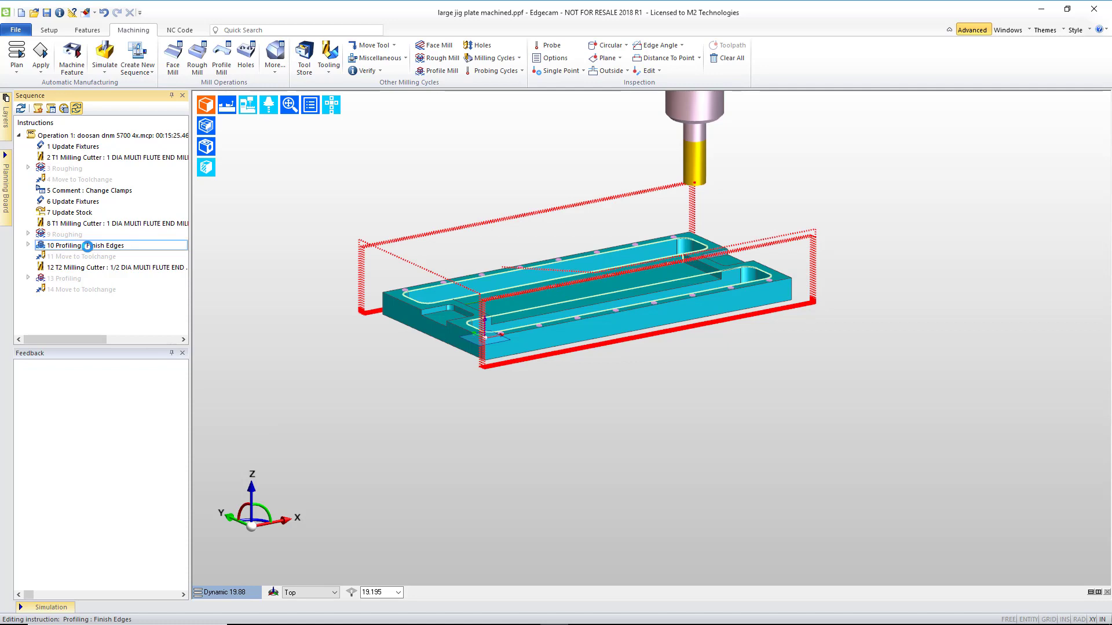
{"action": "left_click", "coordinate": [658, 328]}
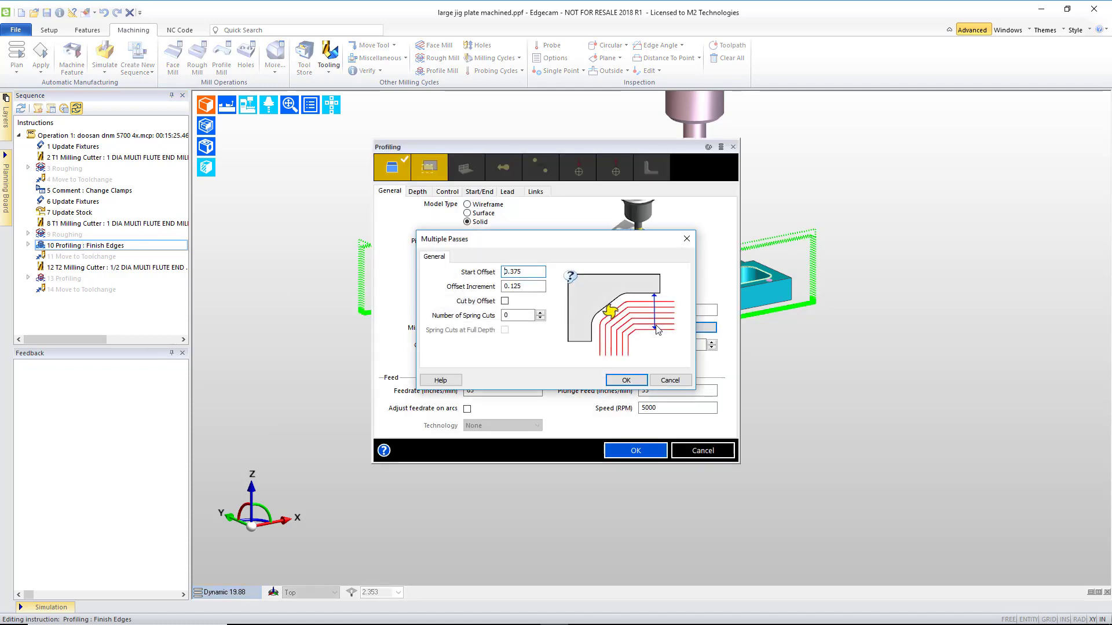
{"action": "left_click", "coordinate": [505, 302]}
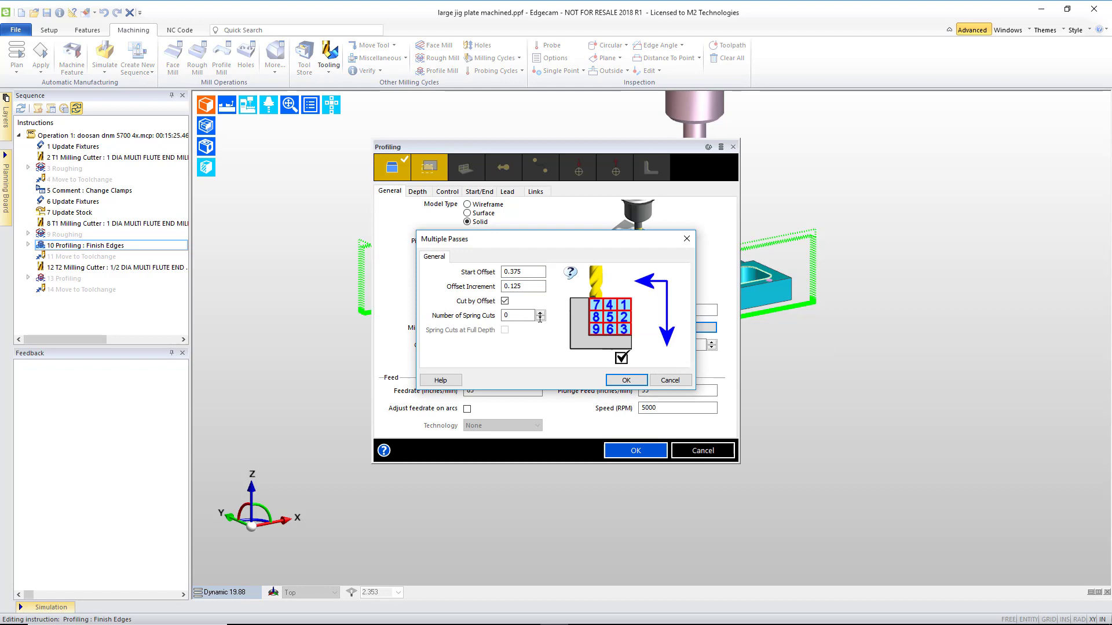
{"action": "left_click", "coordinate": [626, 382]}
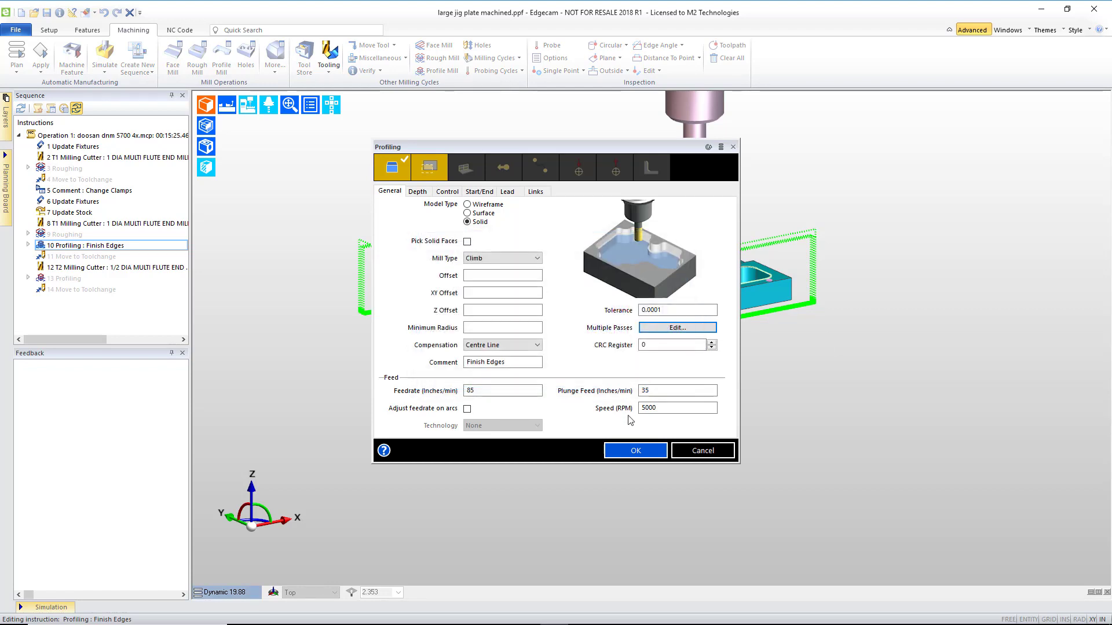
{"action": "left_click", "coordinate": [630, 451]}
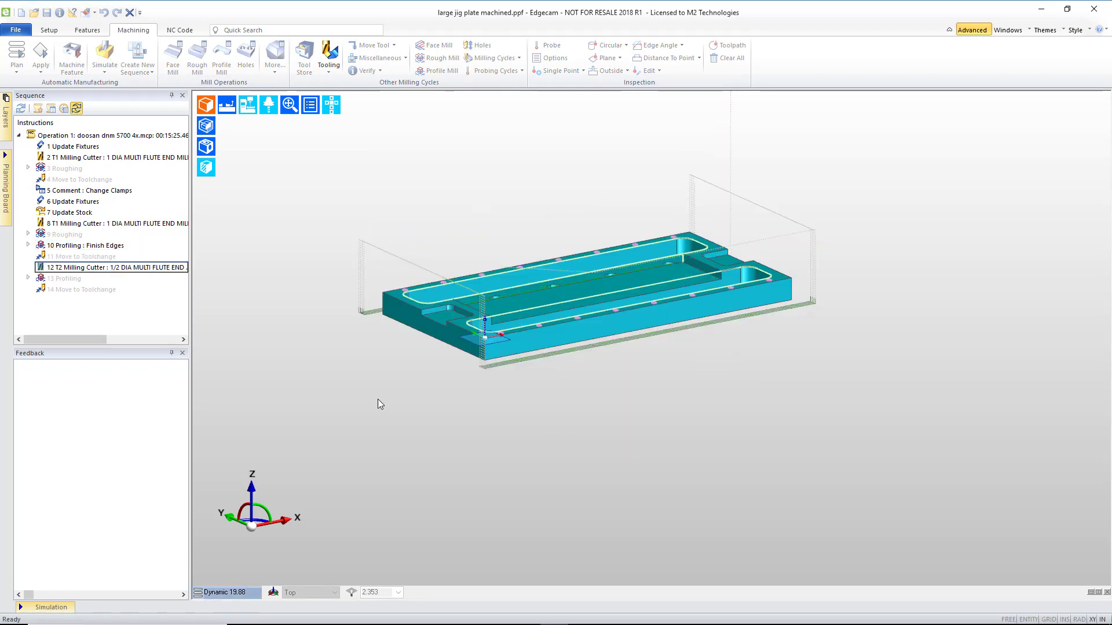
{"action": "right_click", "coordinate": [86, 246]}
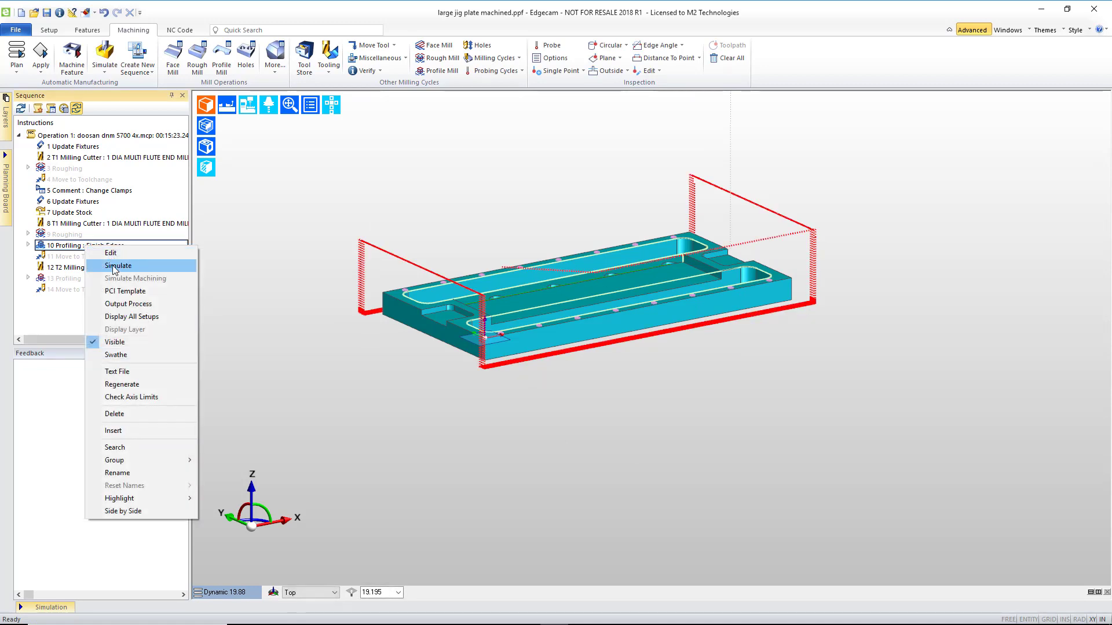
{"action": "left_click", "coordinate": [112, 265]}
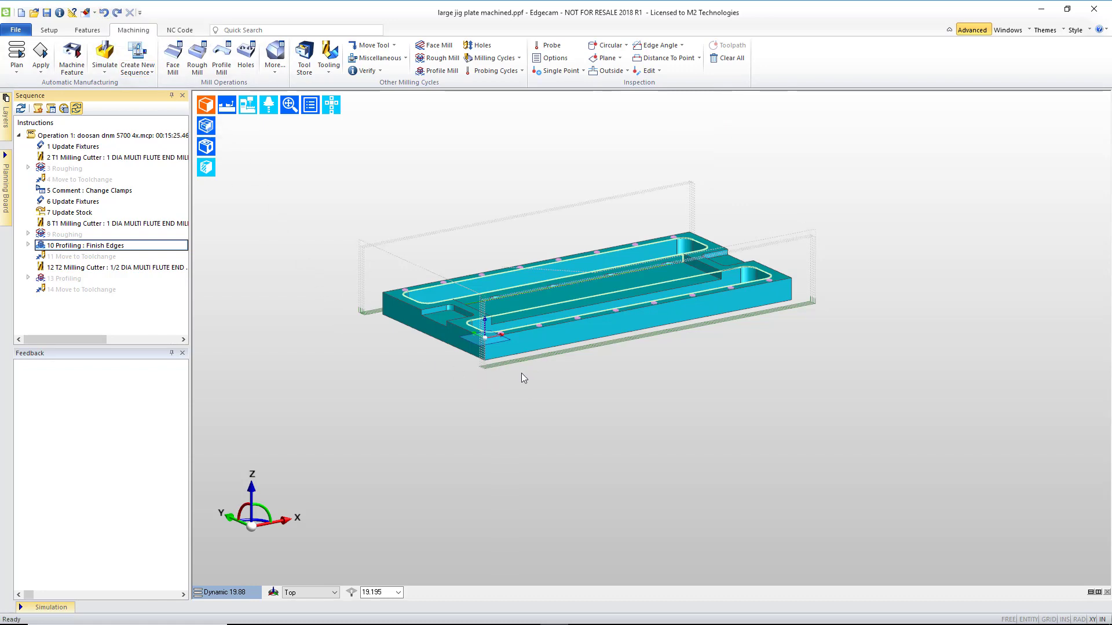
Examine the Finish Edges passes and their retract moves at the plate's far X end, and fit the whole part in view.
{"action": "scroll", "coordinate": [819, 290], "scroll_direction": "up", "scroll_amount": 5}
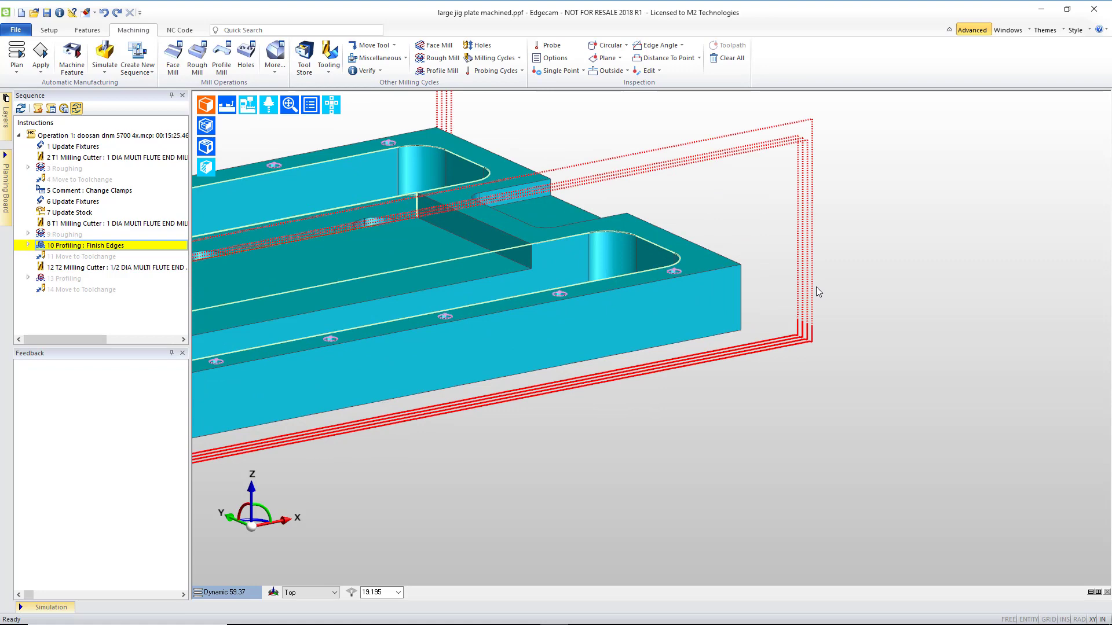
{"action": "mouse_move", "coordinate": [810, 374]}
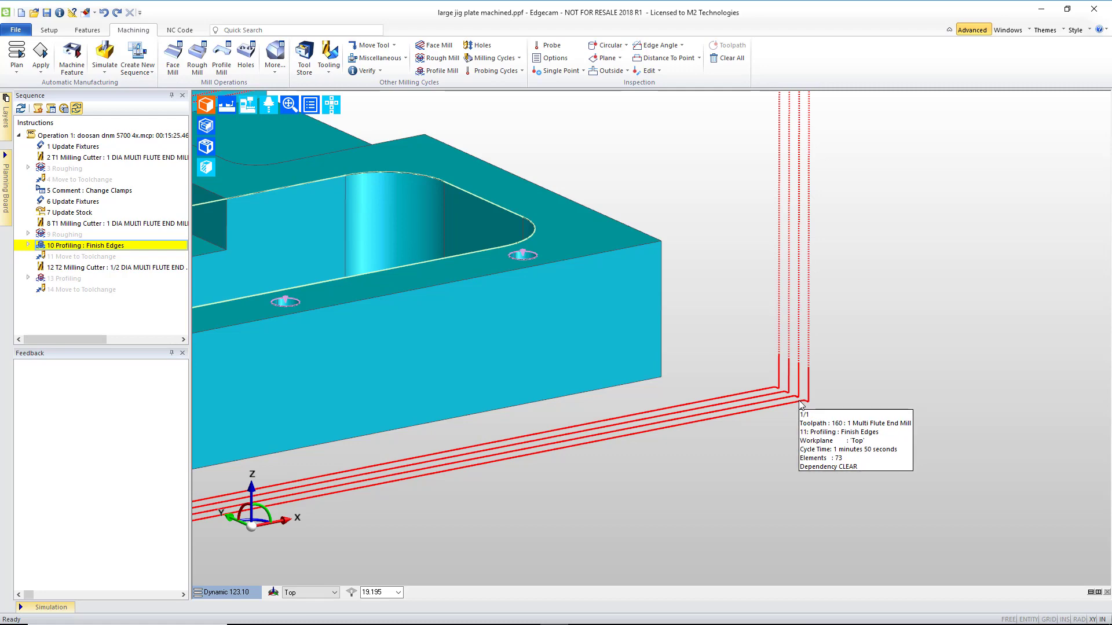
{"action": "scroll", "coordinate": [801, 404], "scroll_direction": "up", "scroll_amount": 2}
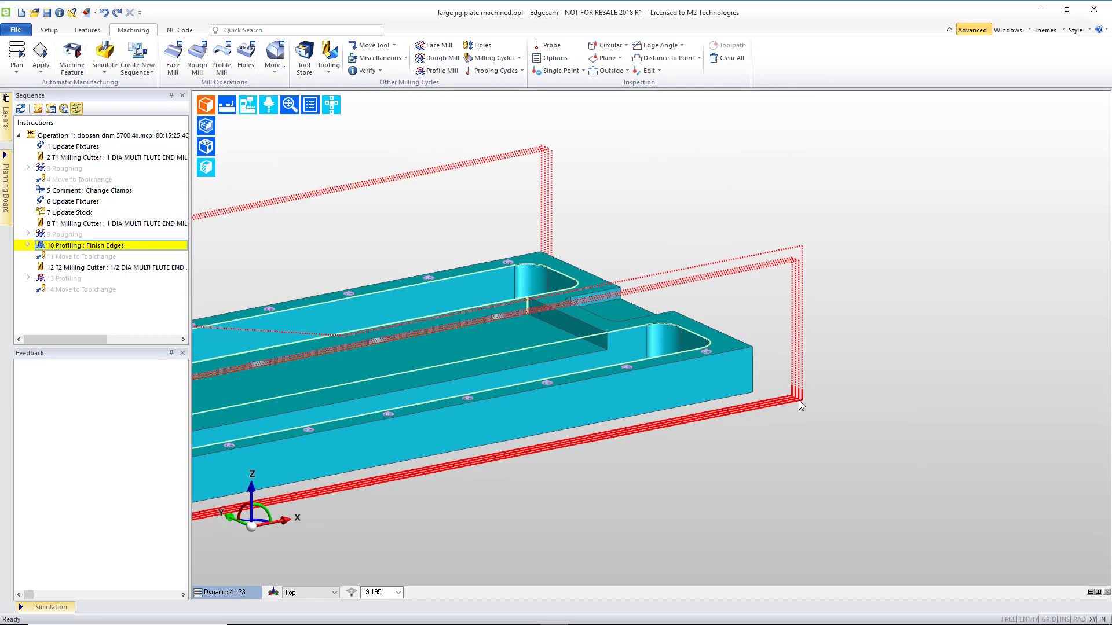
{"action": "scroll", "coordinate": [800, 404], "scroll_direction": "down", "scroll_amount": 3}
{"action": "left_click", "coordinate": [760, 411]}
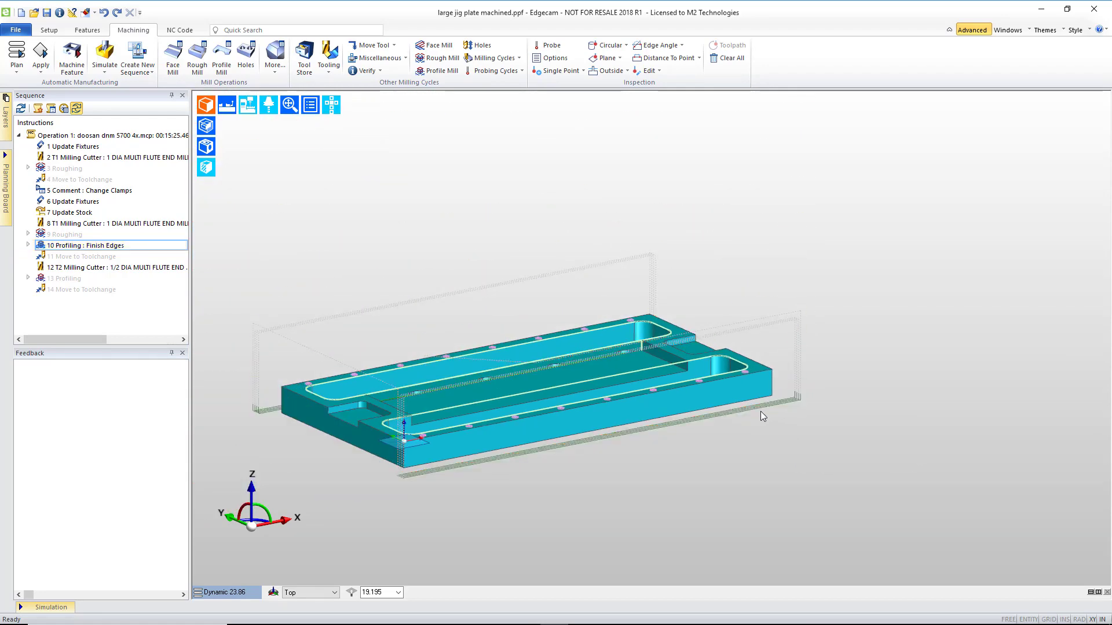
{"action": "left_click", "coordinate": [289, 108]}
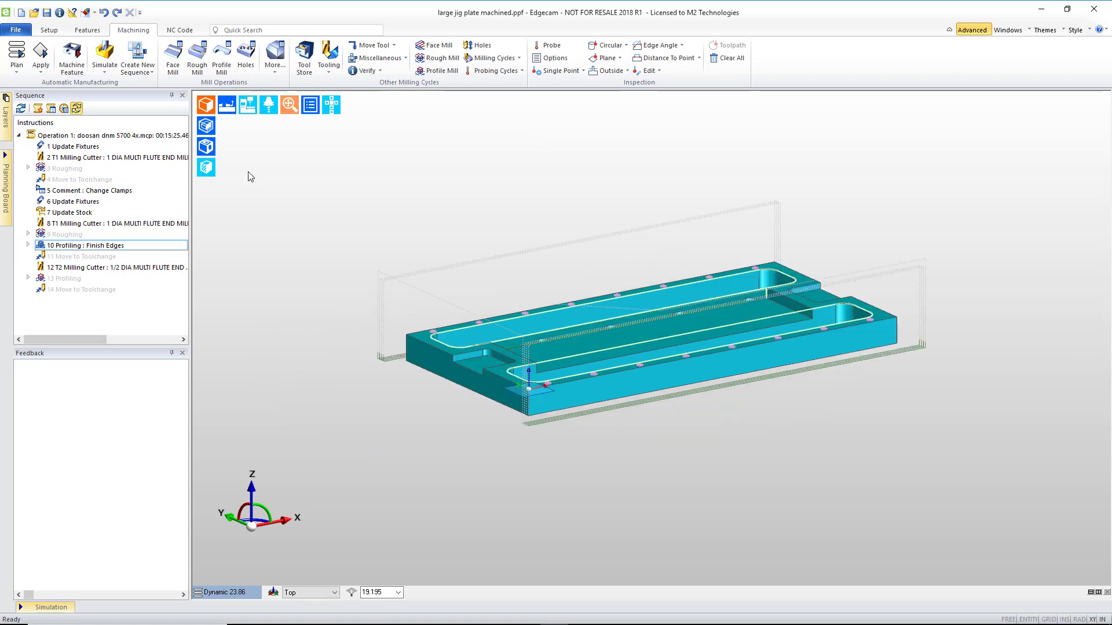
Set the mill type of the Finish Edges profiling operation to Optimised.
{"action": "double_click", "coordinate": [83, 244]}
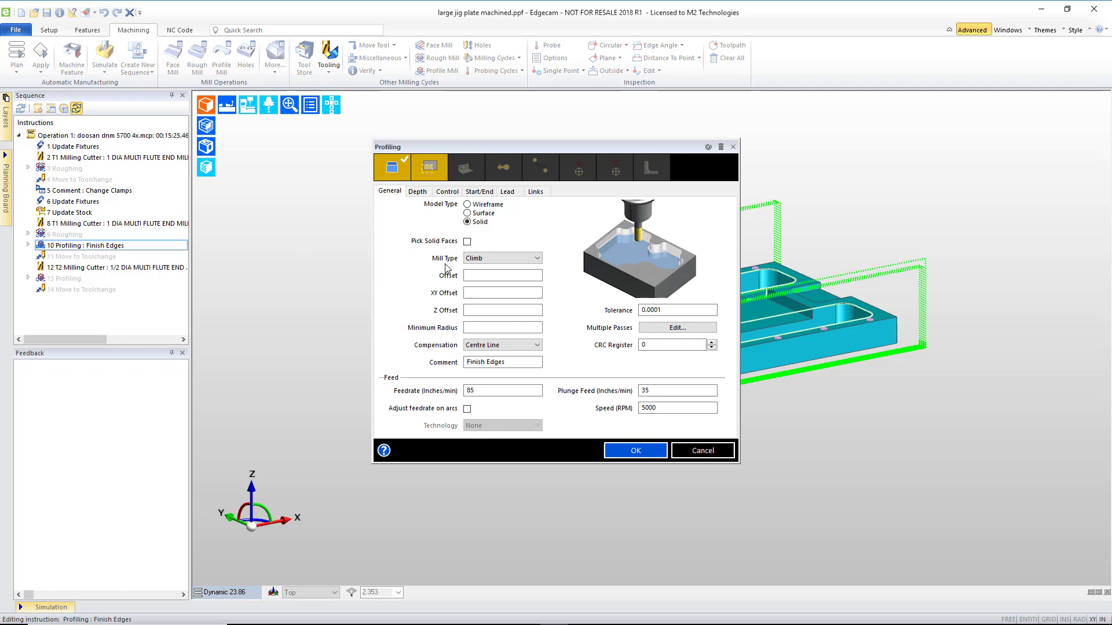
{"action": "left_click", "coordinate": [488, 259]}
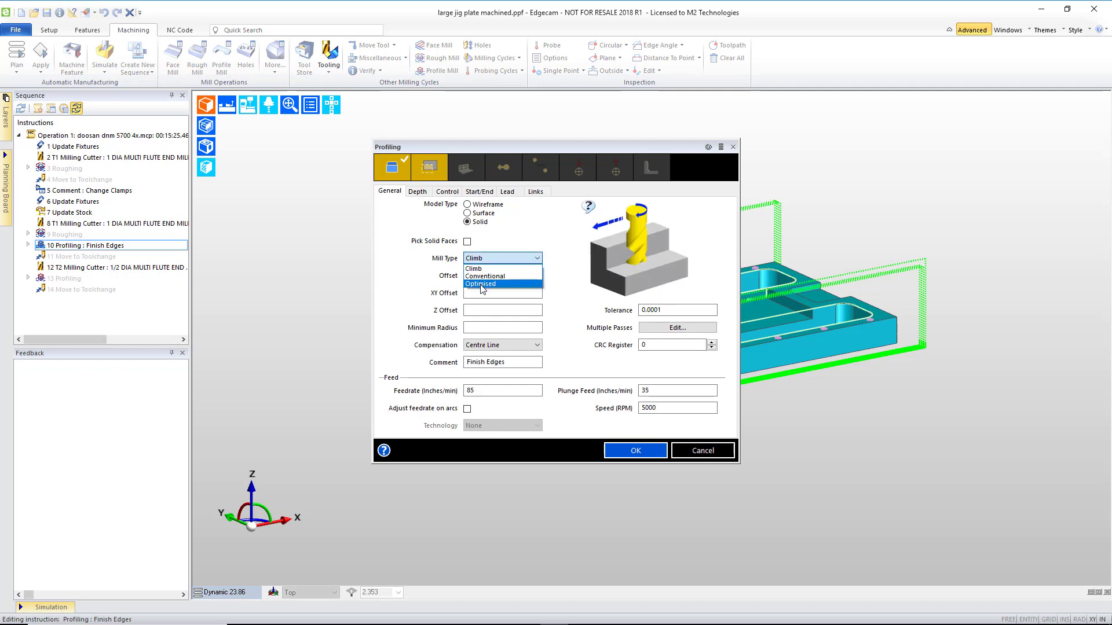
{"action": "left_click", "coordinate": [481, 284]}
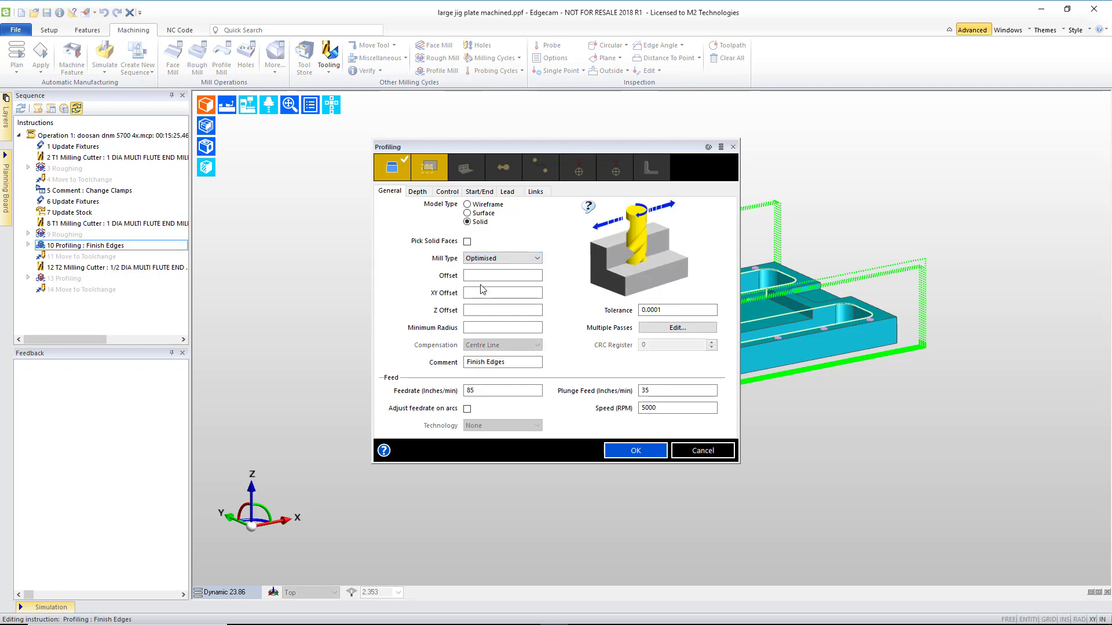
{"action": "left_click", "coordinate": [635, 452]}
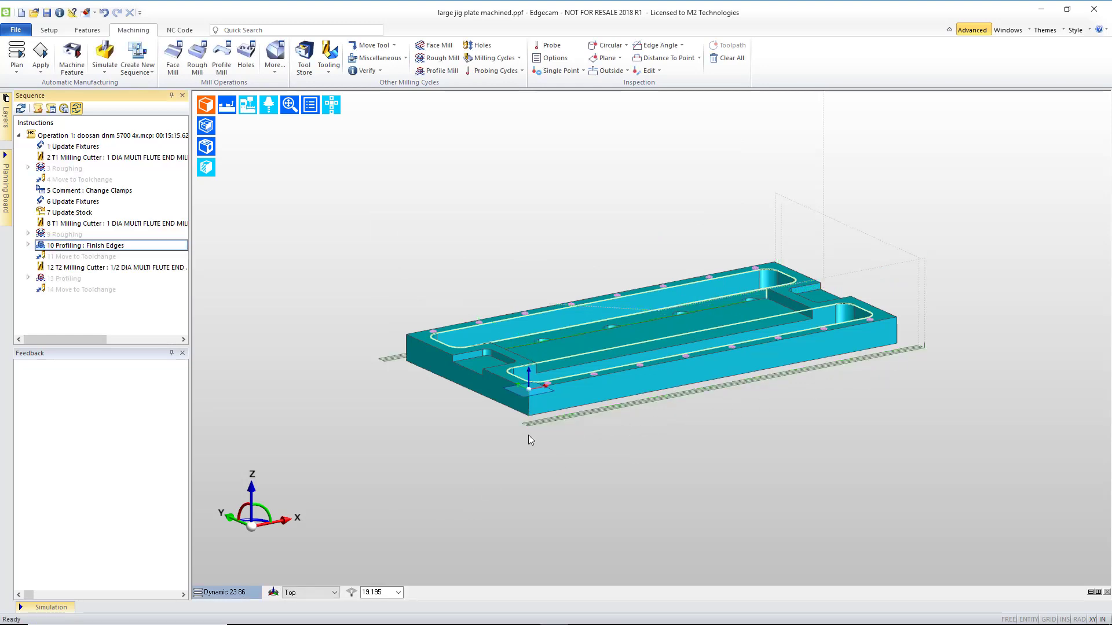
Inspect how the Finish Edges passes link at the plate's near corner and simulate the optimised operation.
{"action": "scroll", "coordinate": [523, 433], "scroll_direction": "up", "scroll_amount": 2}
{"action": "scroll", "coordinate": [530, 417], "scroll_direction": "up", "scroll_amount": 8}
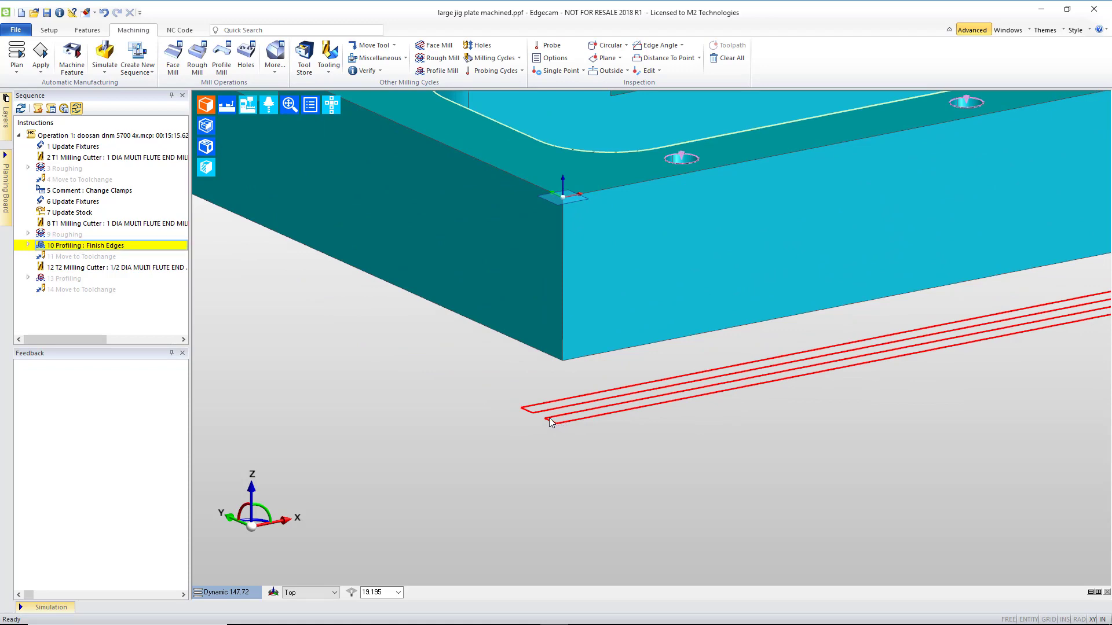
{"action": "mouse_move", "coordinate": [561, 418]}
{"action": "scroll", "coordinate": [561, 418], "scroll_direction": "down", "scroll_amount": 9}
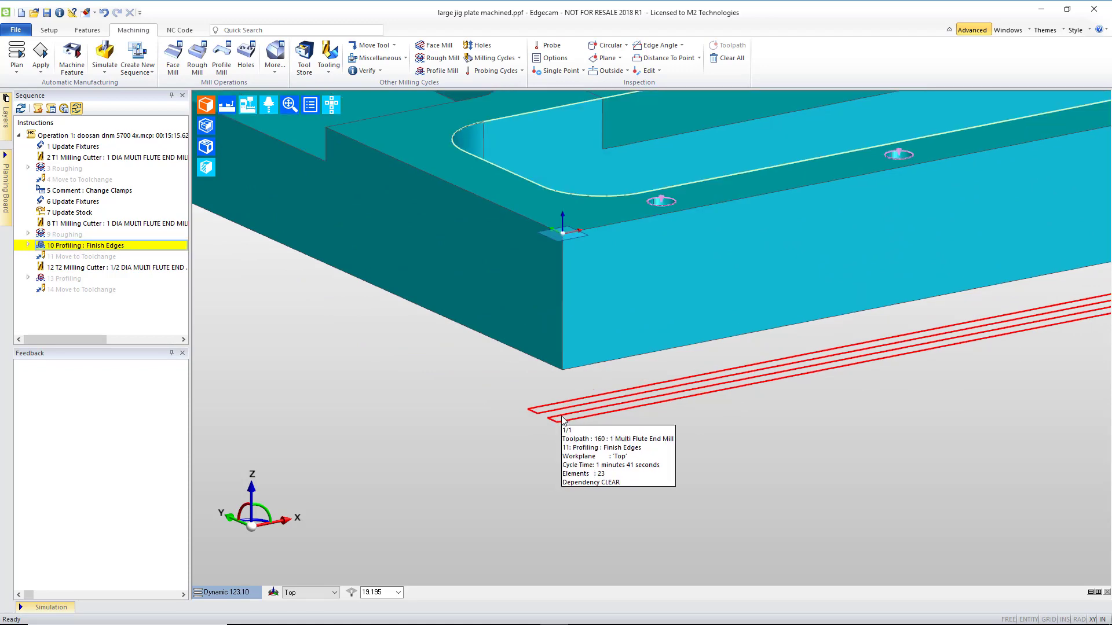
{"action": "right_click", "coordinate": [70, 246]}
{"action": "left_click", "coordinate": [91, 265]}
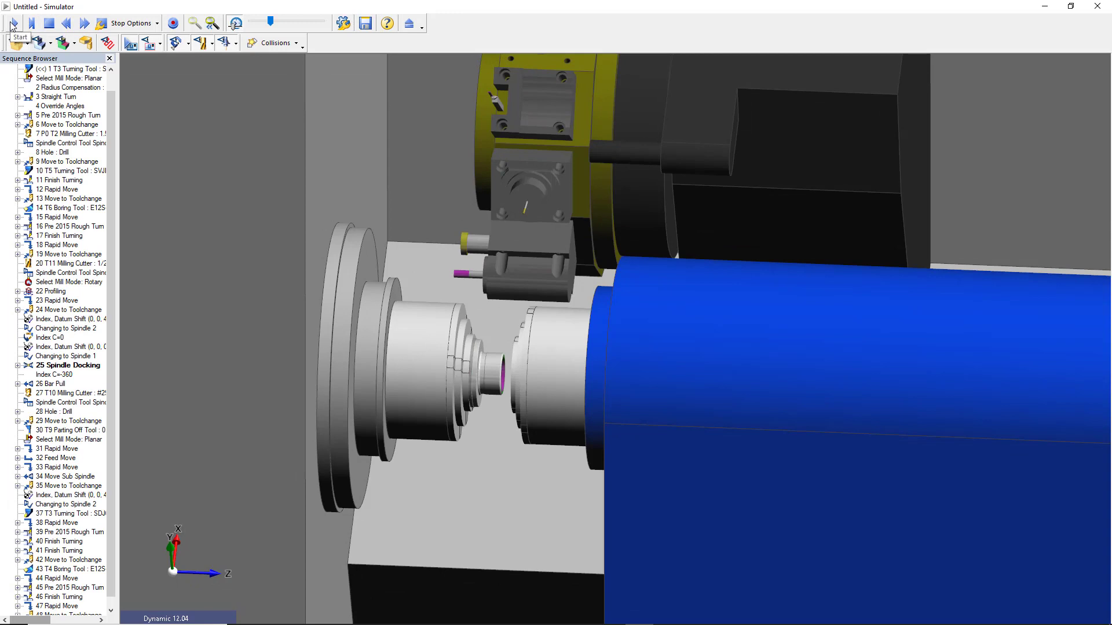
Run the machine simulation of the mill-turn sequence from the spindle docking stage.
{"action": "left_click", "coordinate": [13, 23]}
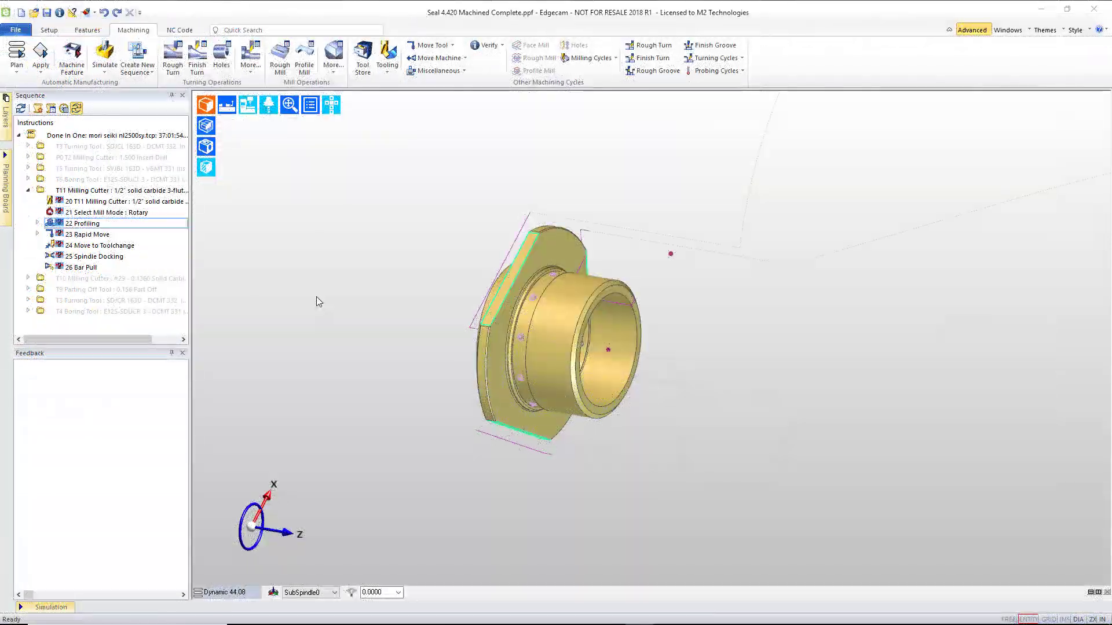
Set the multiple passes of the seal's flat profiling operation to a 0.25 start offset and a 0.1 offset increment.
{"action": "double_click", "coordinate": [521, 239]}
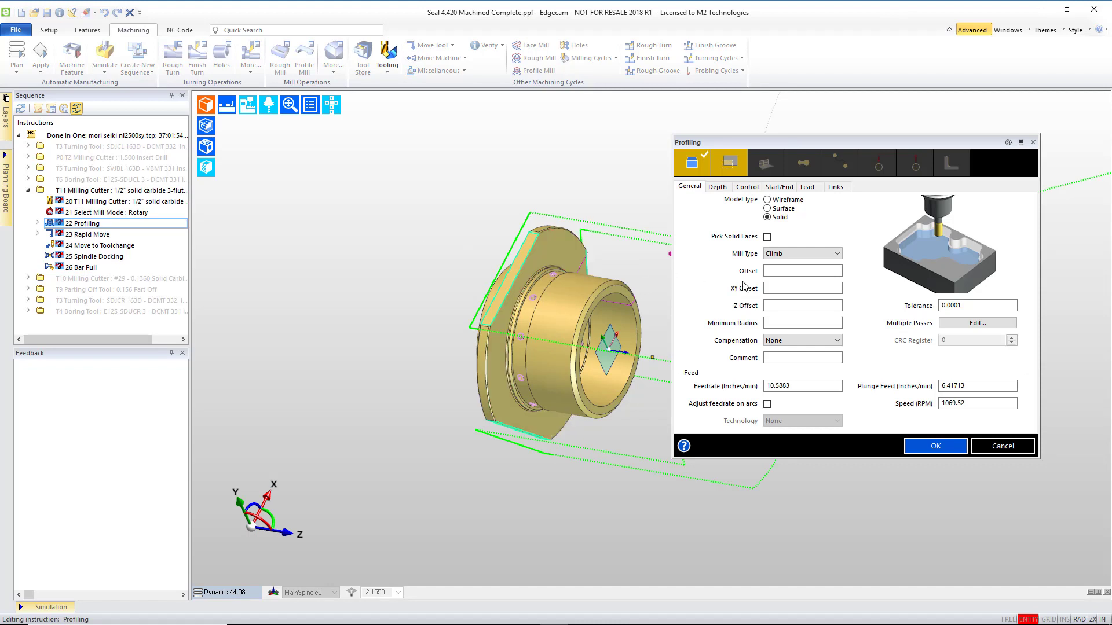
{"action": "left_click", "coordinate": [961, 325]}
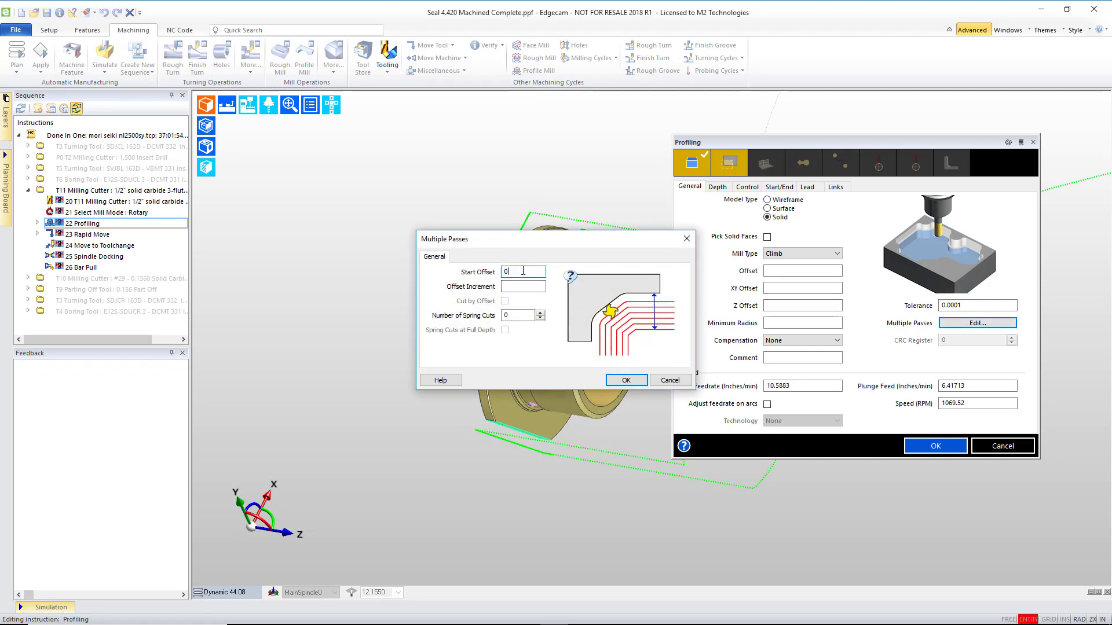
{"action": "key", "text": "Tab"}
{"action": "left_click", "coordinate": [624, 380]}
{"action": "left_click", "coordinate": [935, 446]}
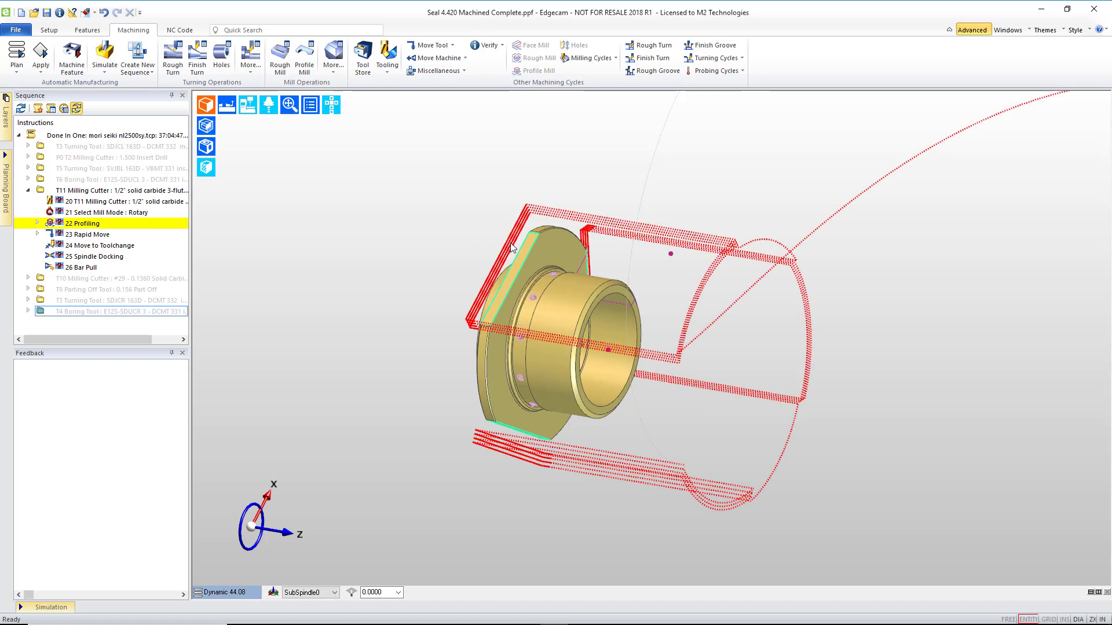
Set the mill type of the seal's flat profiling operation to Optimised and regenerate its toolpath.
{"action": "mouse_move", "coordinate": [511, 246]}
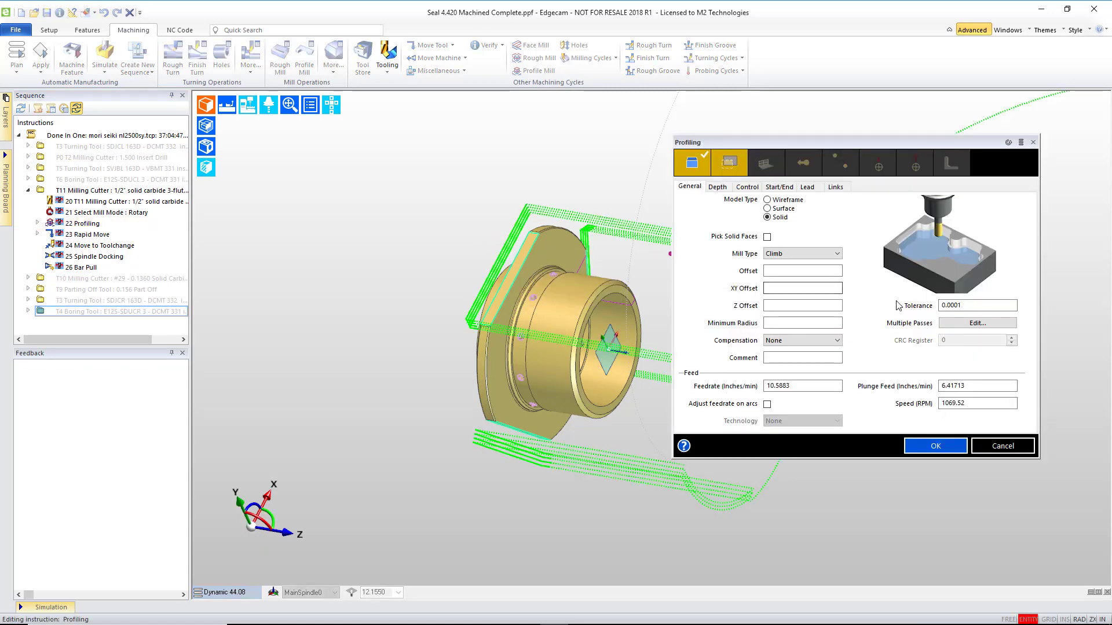
{"action": "left_click", "coordinate": [810, 256]}
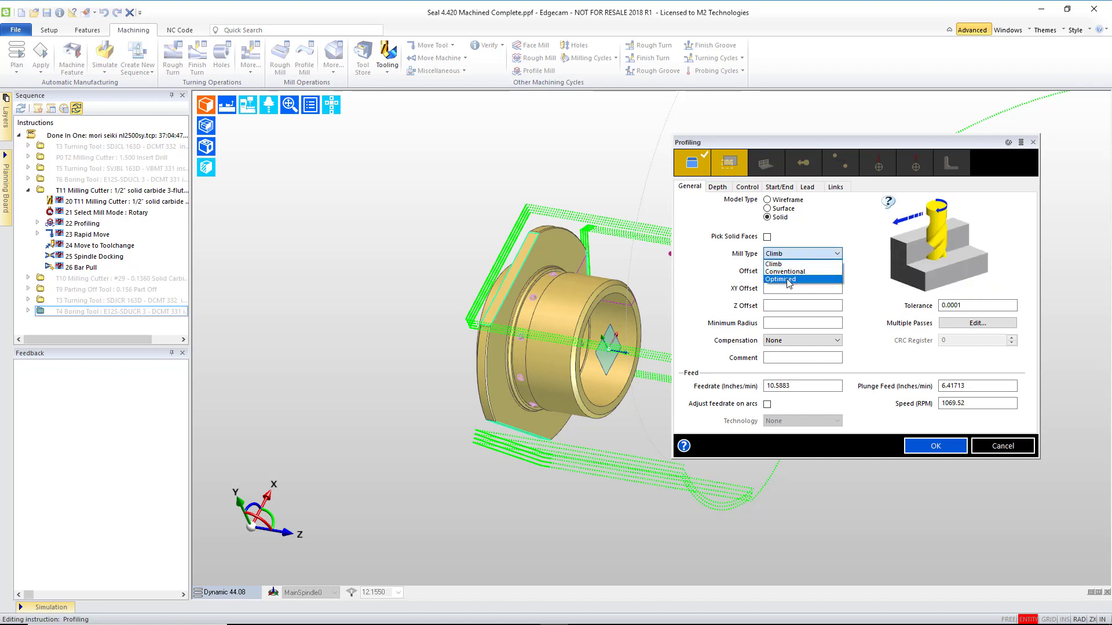
{"action": "left_click", "coordinate": [787, 280]}
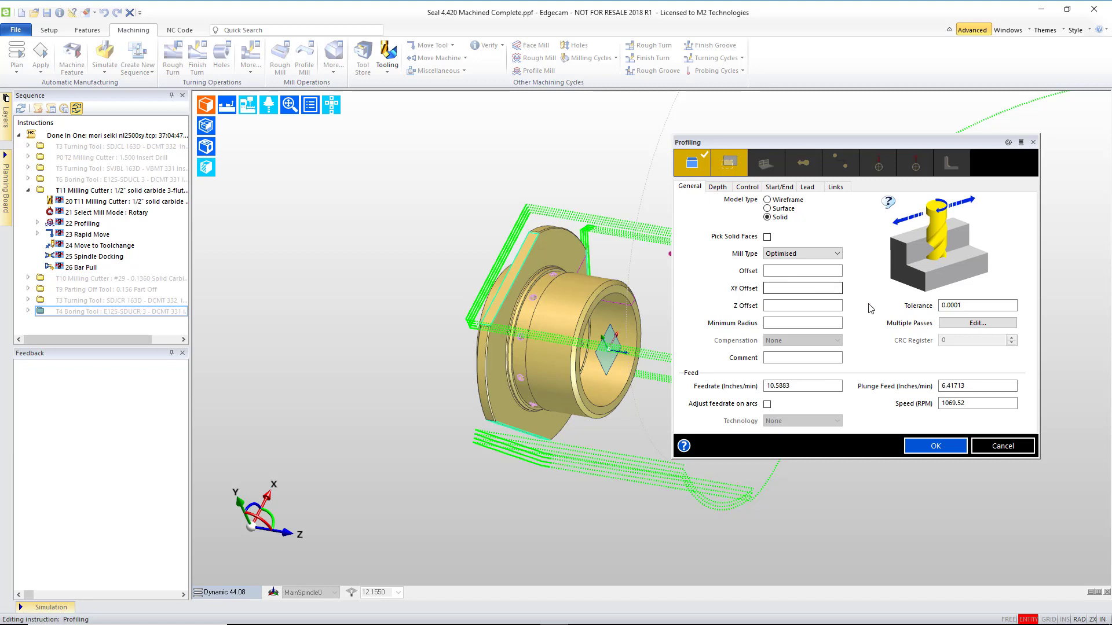
{"action": "mouse_move", "coordinate": [905, 327]}
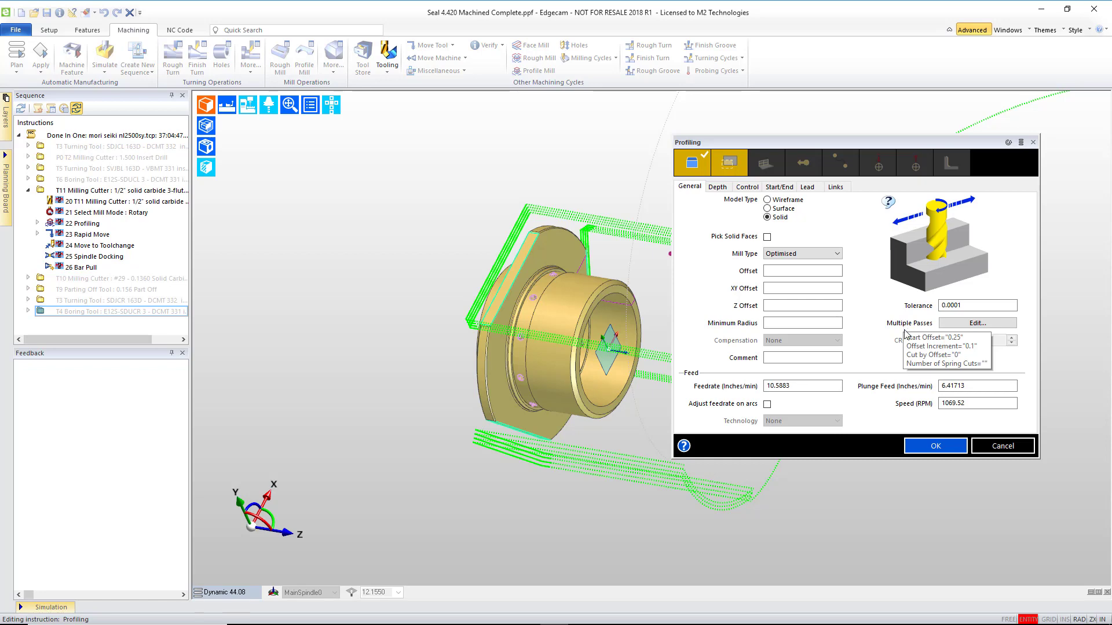
{"action": "left_click", "coordinate": [941, 447]}
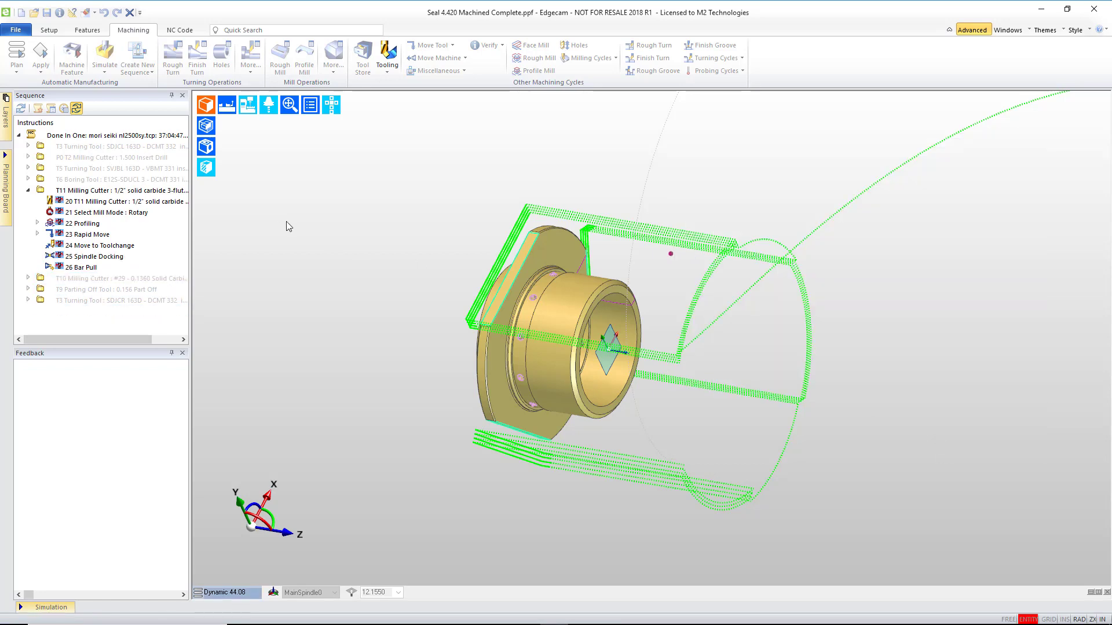